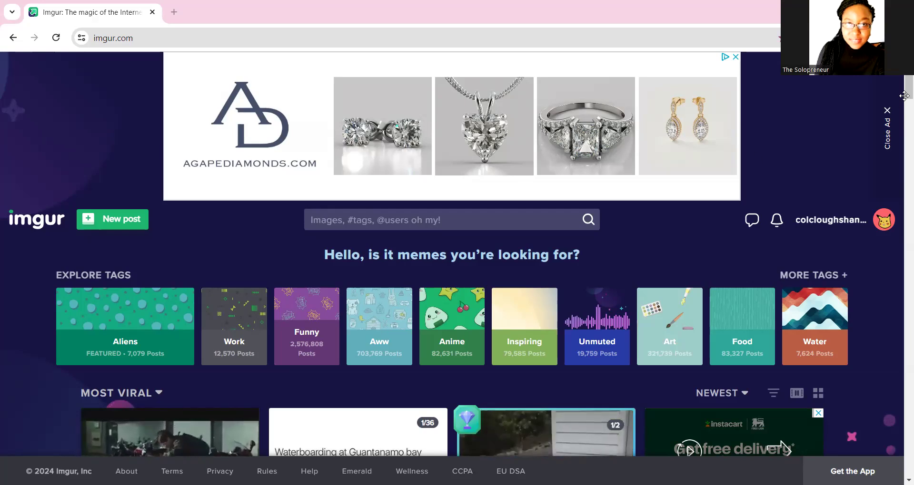
# - Scroll the Most Viral feed down and back up to browse the posts
pyautogui.moveTo(904, 96)
pyautogui.mouseDown()
pyautogui.moveTo(904, 106)
pyautogui.moveTo(903, 97)
pyautogui.mouseUp()
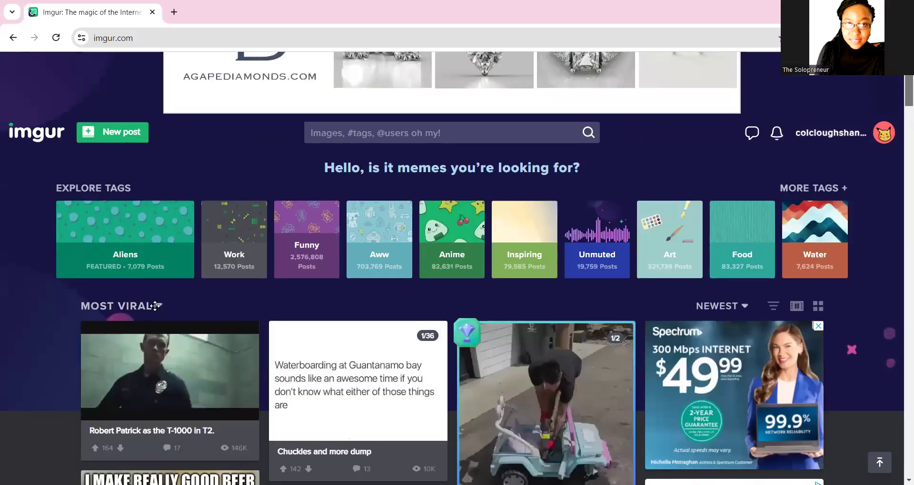
pyautogui.scroll(-4, 157, 305)
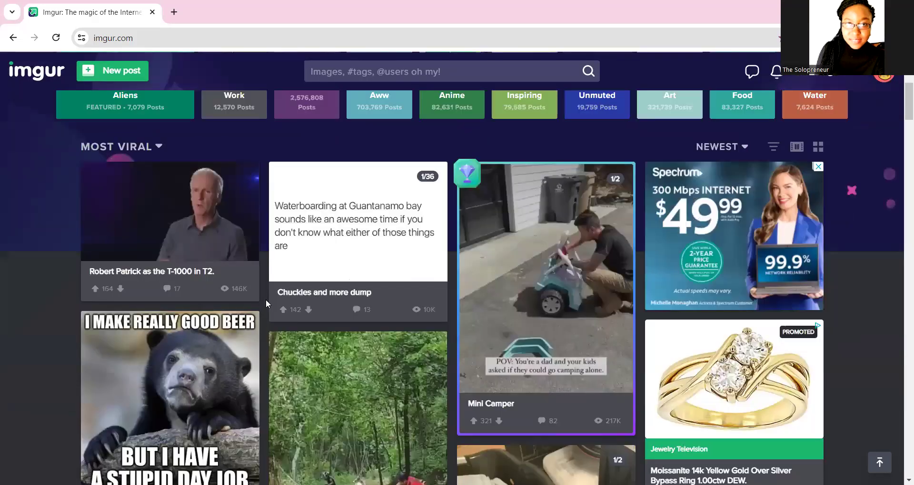
pyautogui.moveTo(170, 210)
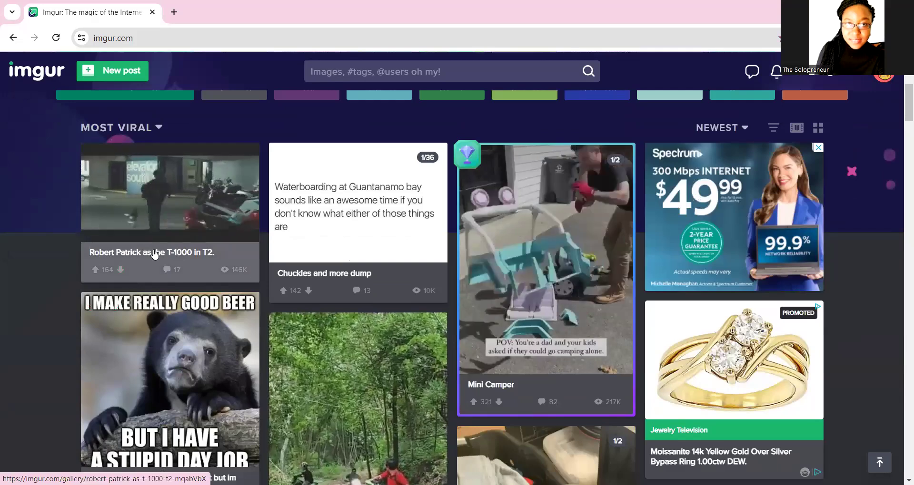
pyautogui.scroll(1, 238, 341)
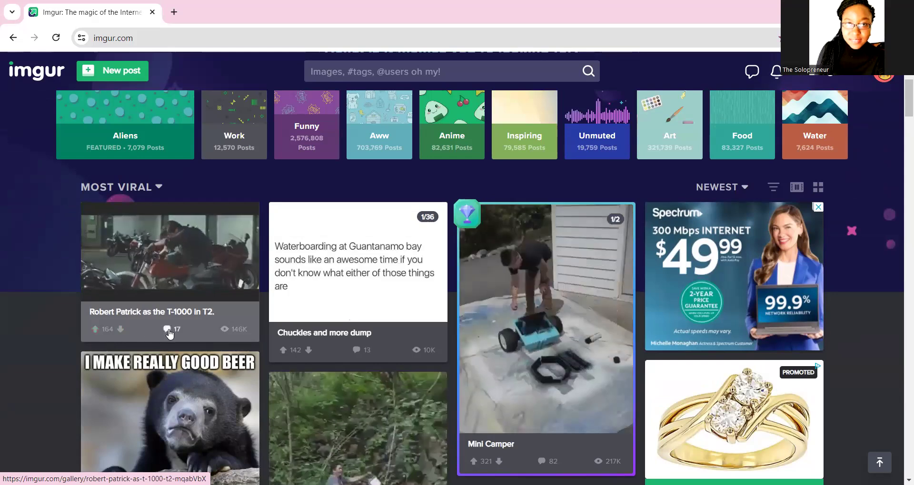
pyautogui.click(189, 315)
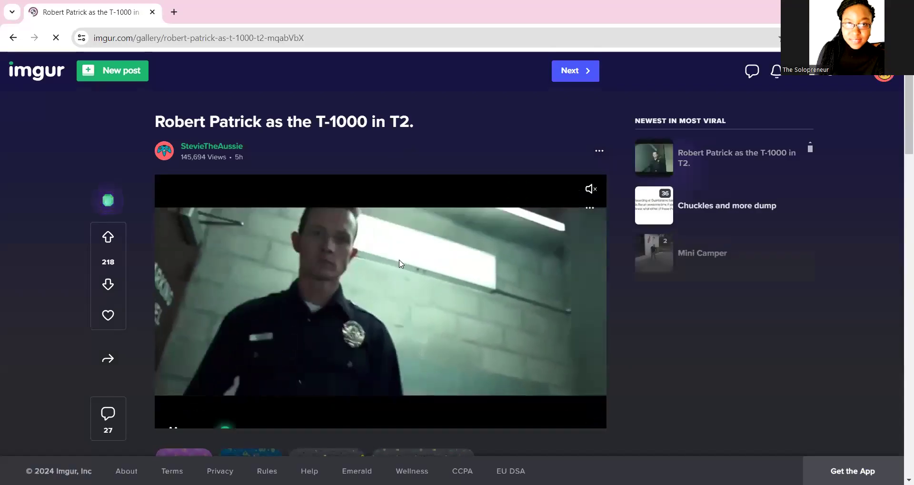
pyautogui.scroll(-1, 427, 244)
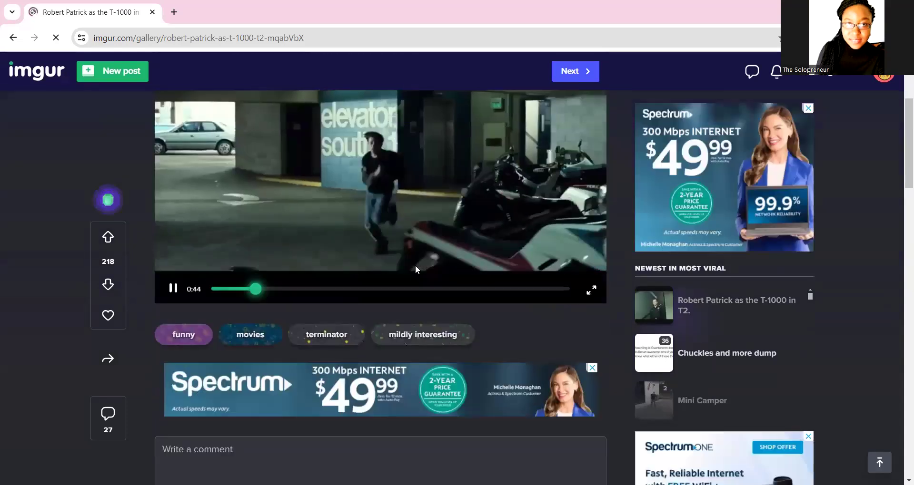
pyautogui.scroll(1, 412, 263)
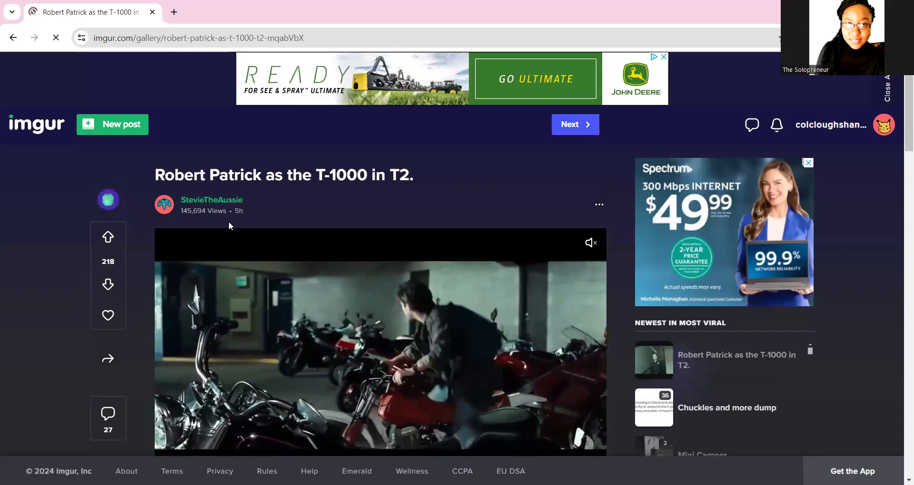
pyautogui.scroll(-1, 305, 233)
pyautogui.scroll(-10, 304, 233)
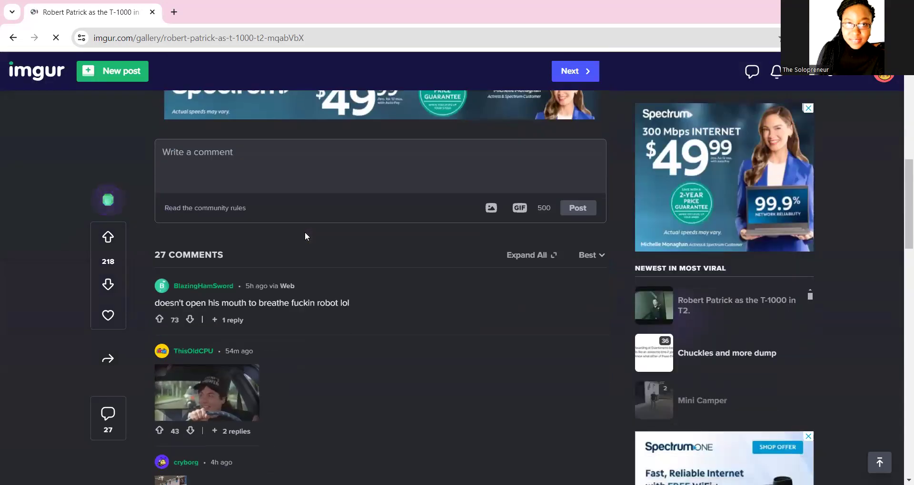
pyautogui.scroll(-1, 305, 232)
pyautogui.scroll(5, 304, 233)
pyautogui.scroll(4, 224, 193)
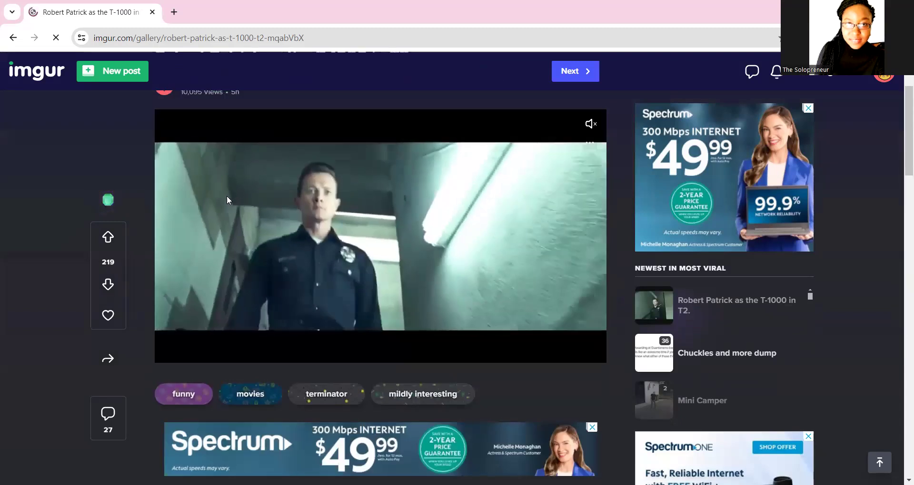
pyautogui.scroll(3, 225, 194)
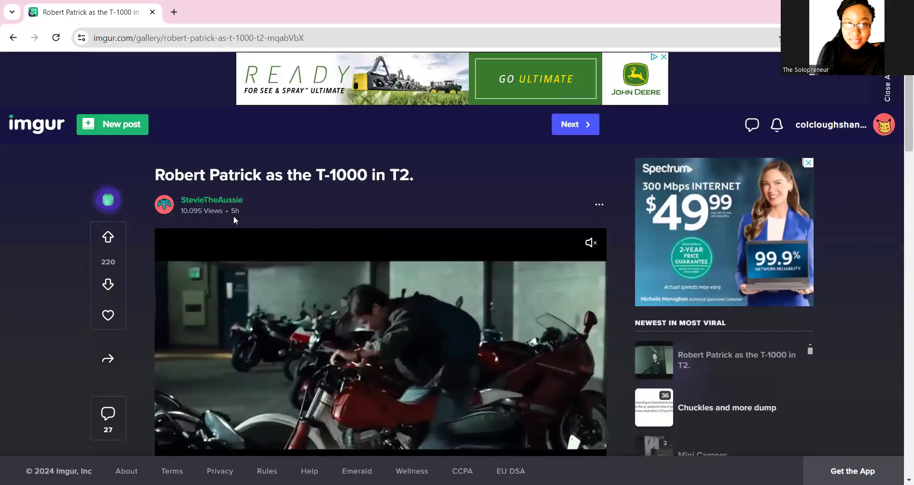
pyautogui.scroll(-2, 288, 229)
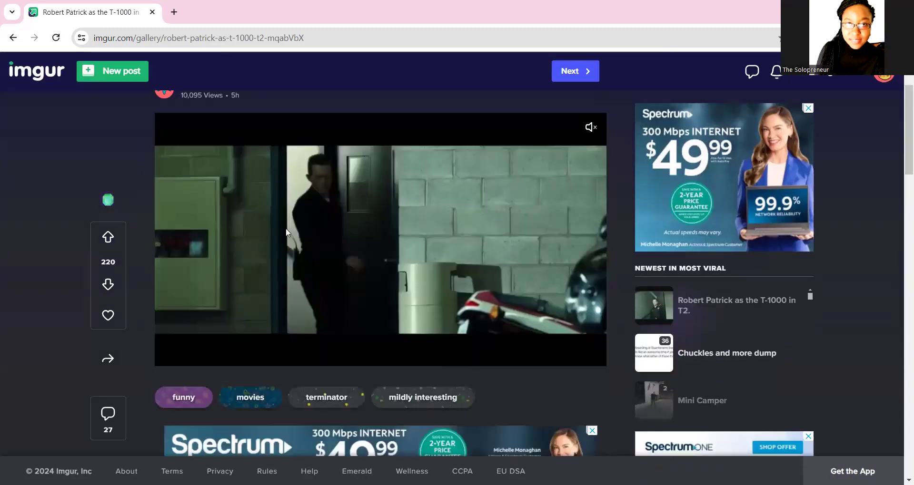
pyautogui.scroll(-4, 289, 229)
pyautogui.scroll(-4, 288, 230)
pyautogui.scroll(-3, 289, 230)
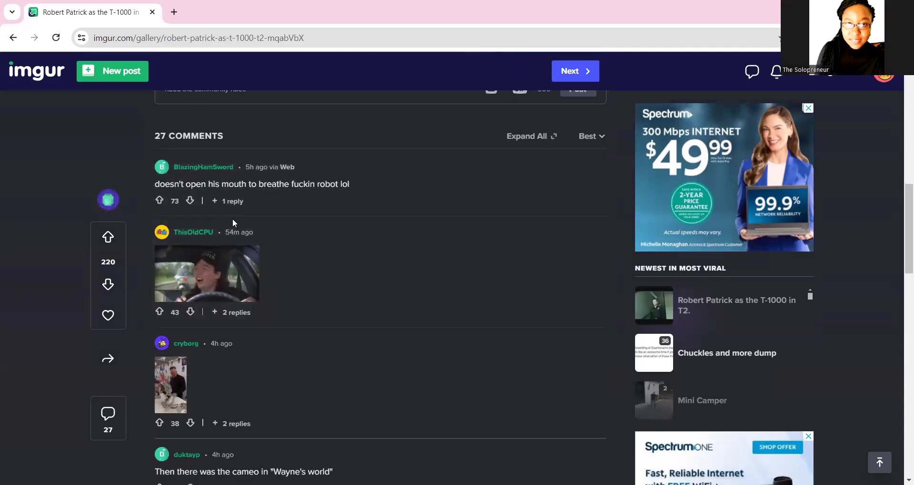
pyautogui.scroll(-3, 267, 253)
pyautogui.scroll(-1, 267, 252)
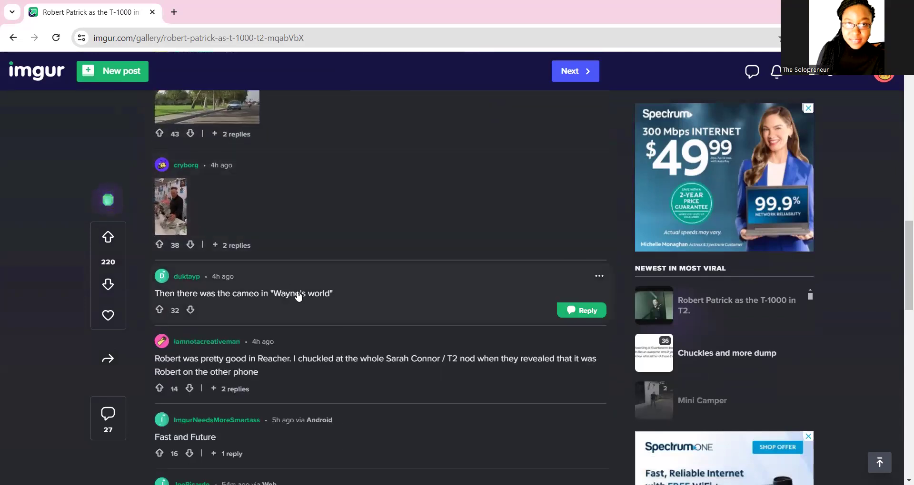
pyautogui.scroll(-3, 298, 296)
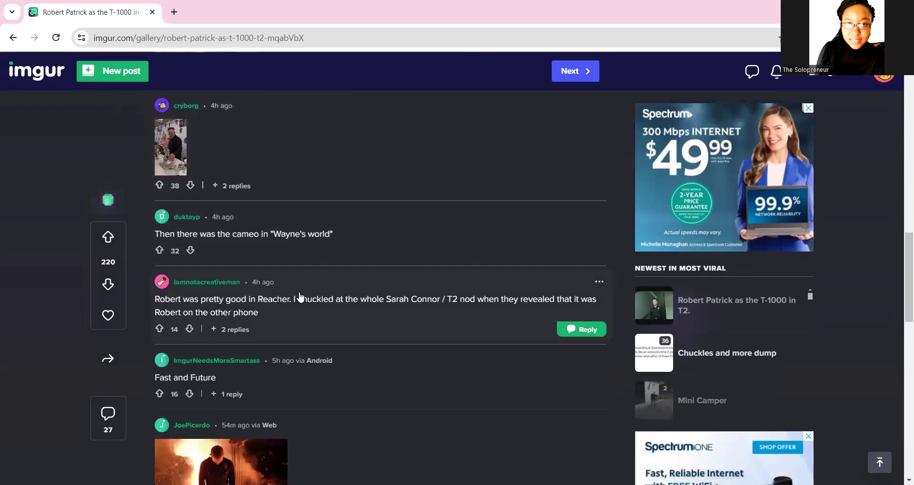
# - Toggle votes and favorite on the T-1000 post, leaving it upvoted (score 222) and unfavorited
pyautogui.click(112, 240)
pyautogui.click(114, 285)
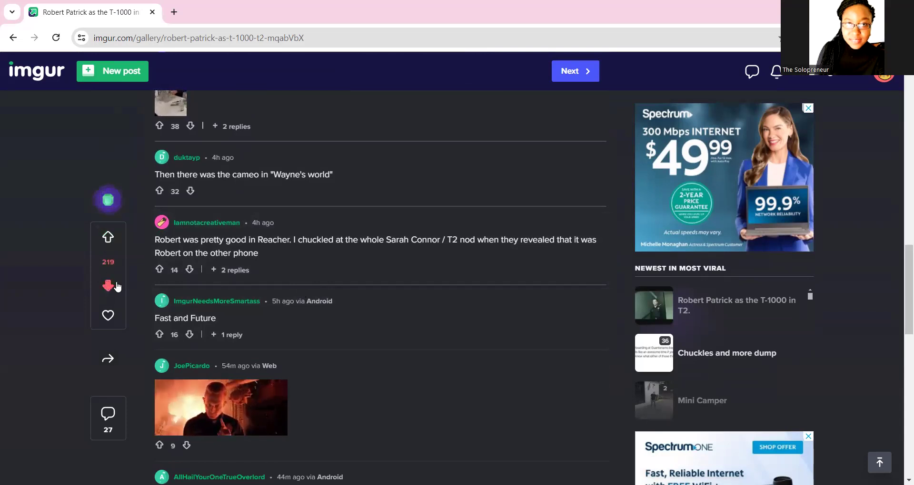
pyautogui.click(108, 316)
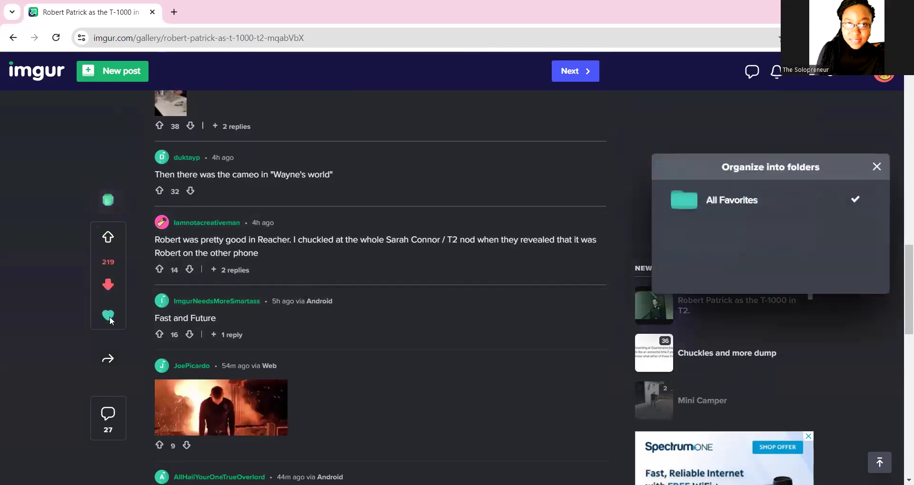
pyautogui.click(109, 316)
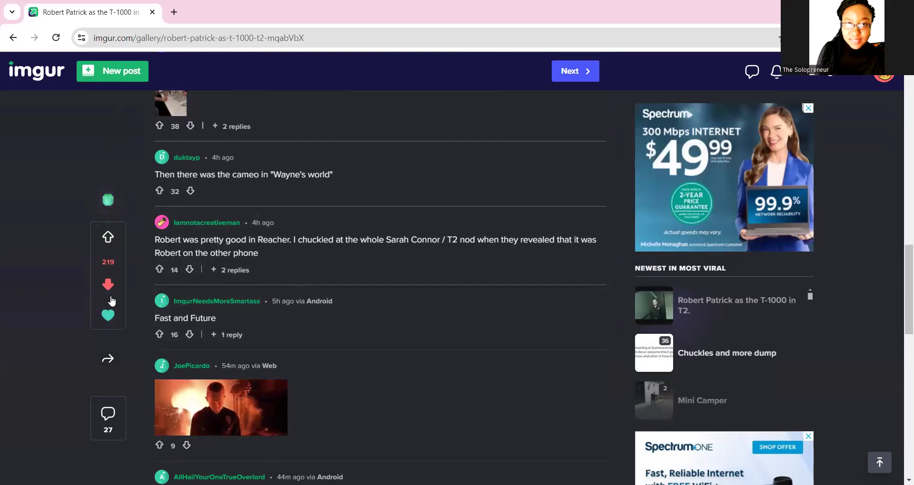
pyautogui.click(108, 237)
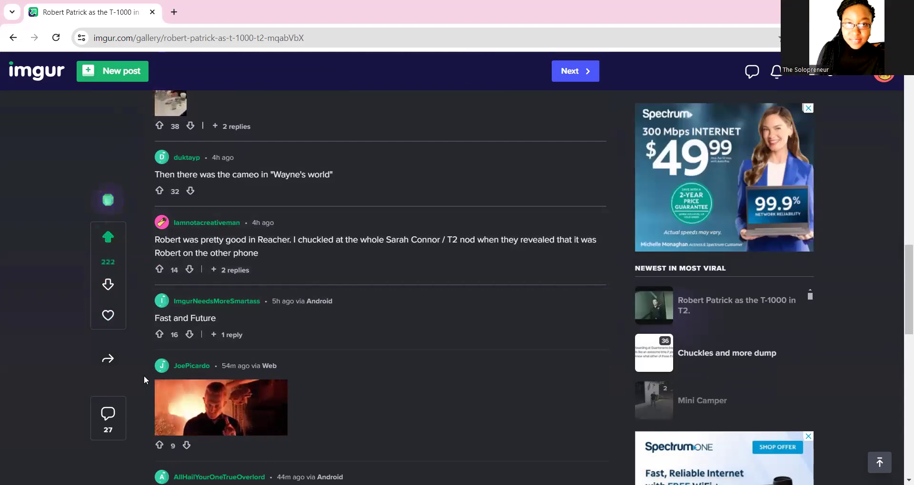
pyautogui.scroll(6, 190, 309)
pyautogui.scroll(3, 212, 225)
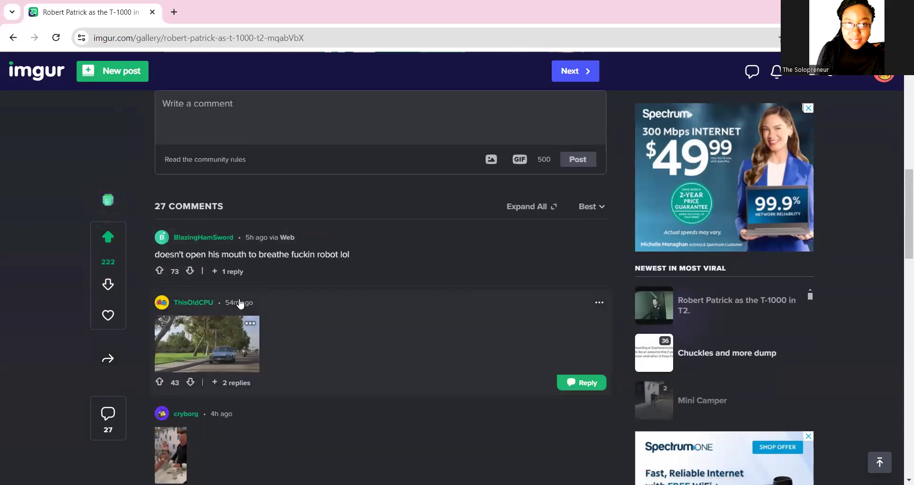
pyautogui.scroll(4, 376, 209)
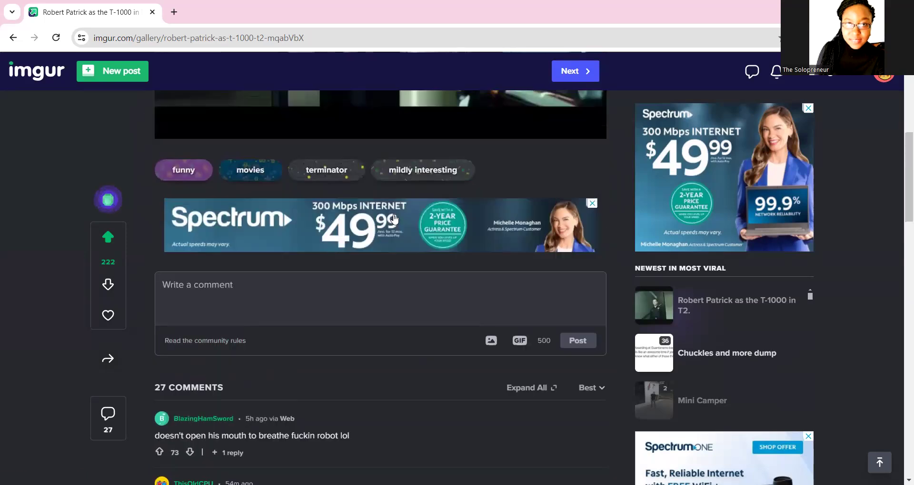
pyautogui.scroll(5, 394, 219)
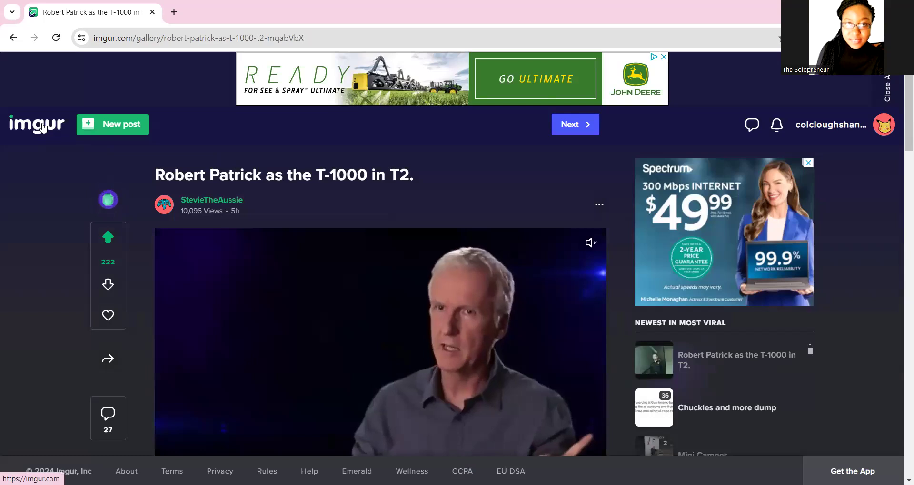
# - Go to your profile's Posts page and look over existing uploads like Halloween Crafts for Adults
pyautogui.click(42, 127)
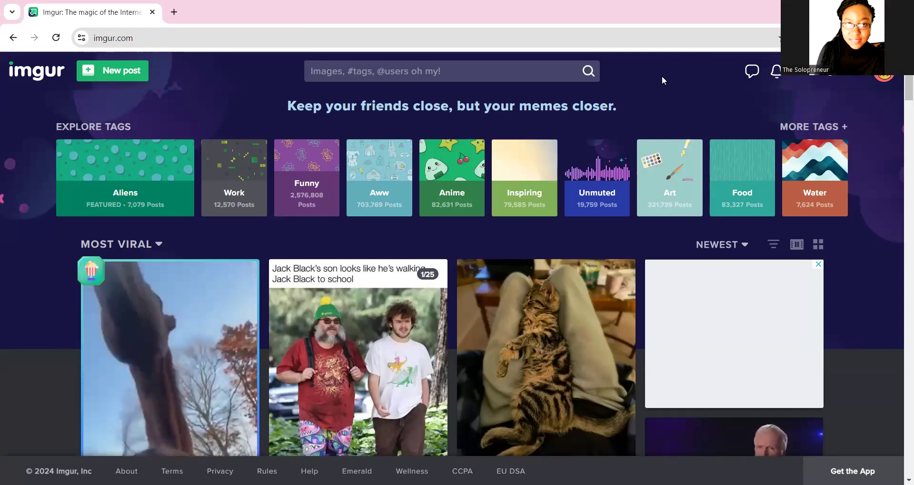
pyautogui.click(878, 76)
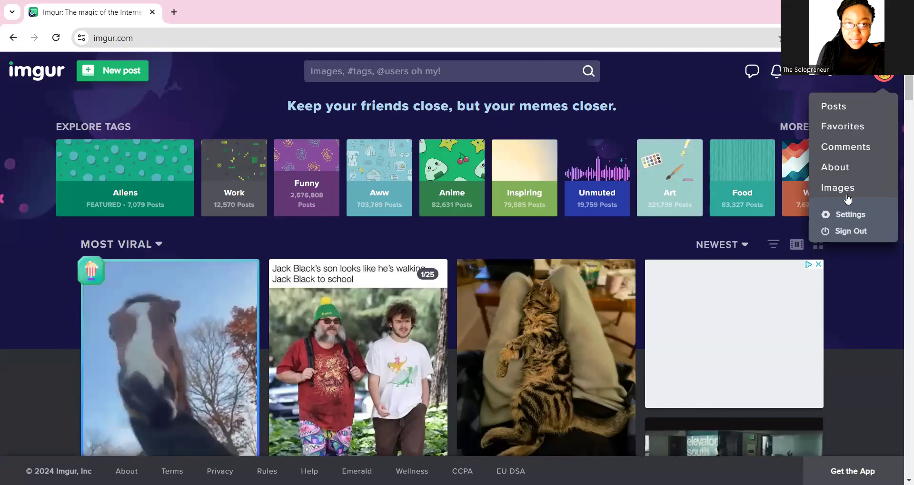
pyautogui.click(833, 106)
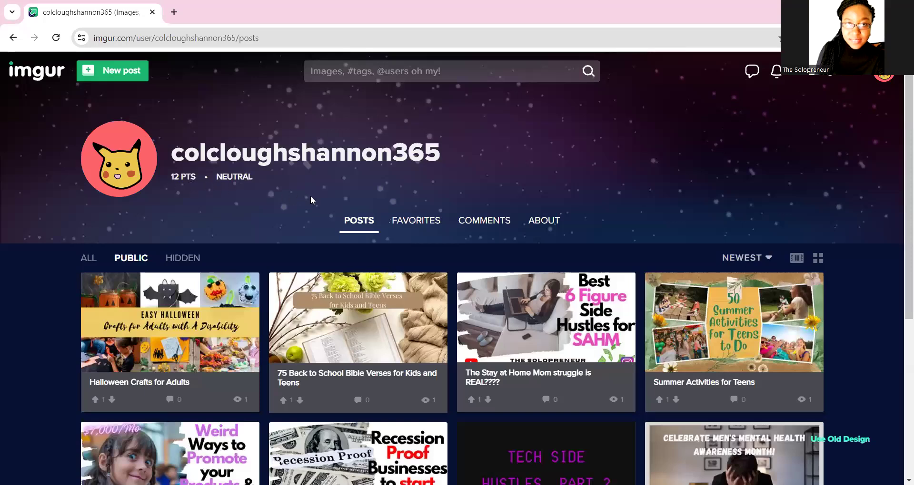
pyautogui.scroll(-4, 311, 196)
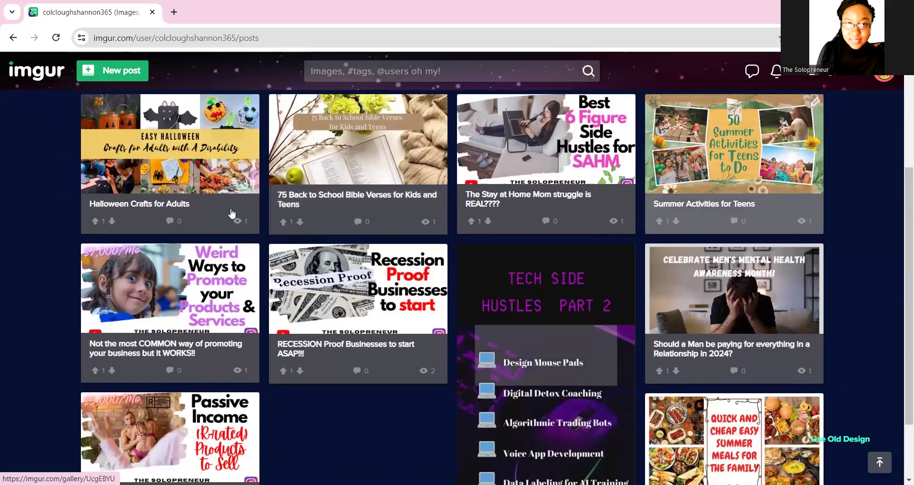
pyautogui.scroll(-2, 231, 214)
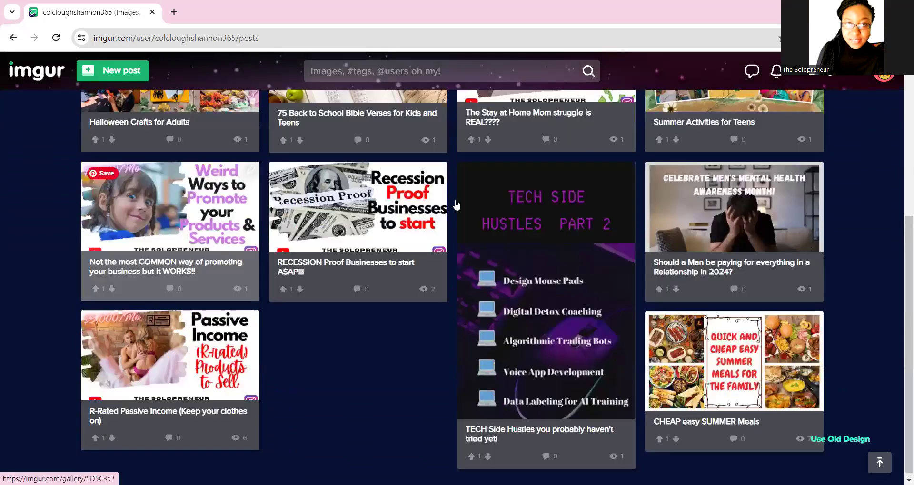
pyautogui.scroll(1, 456, 204)
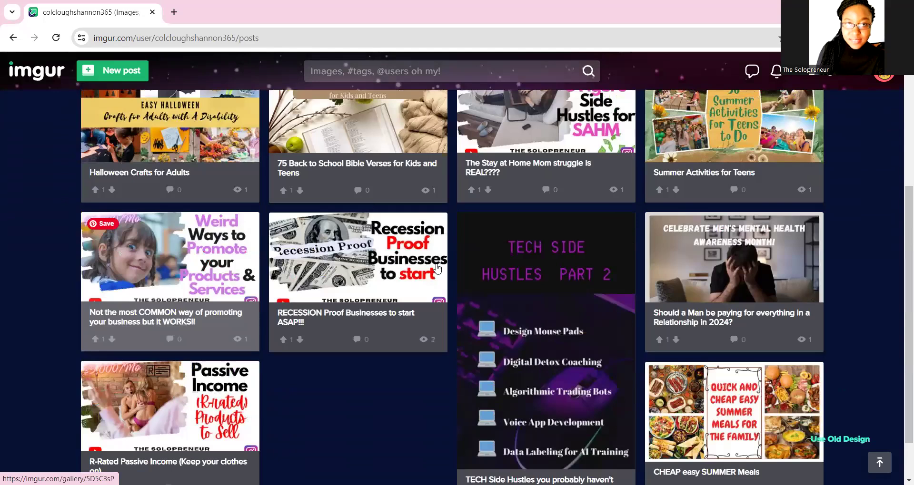
pyautogui.scroll(-1, 807, 442)
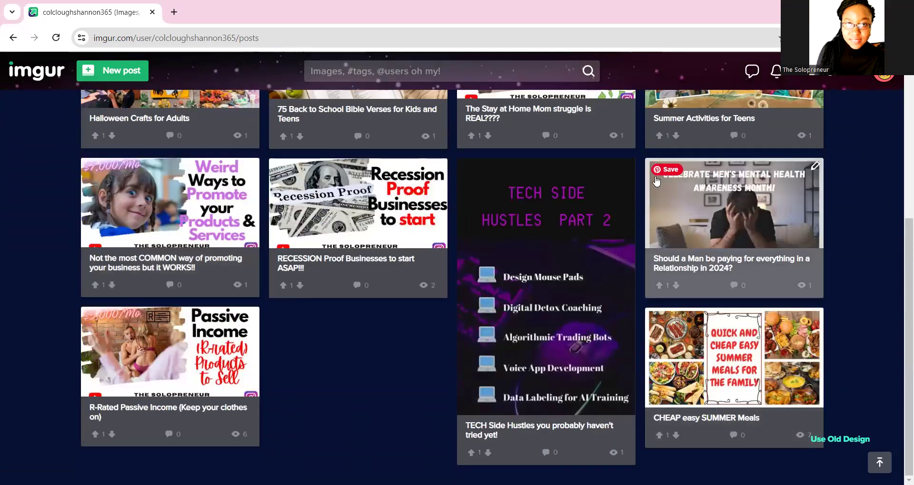
pyautogui.scroll(5, 432, 228)
pyautogui.scroll(1, 392, 159)
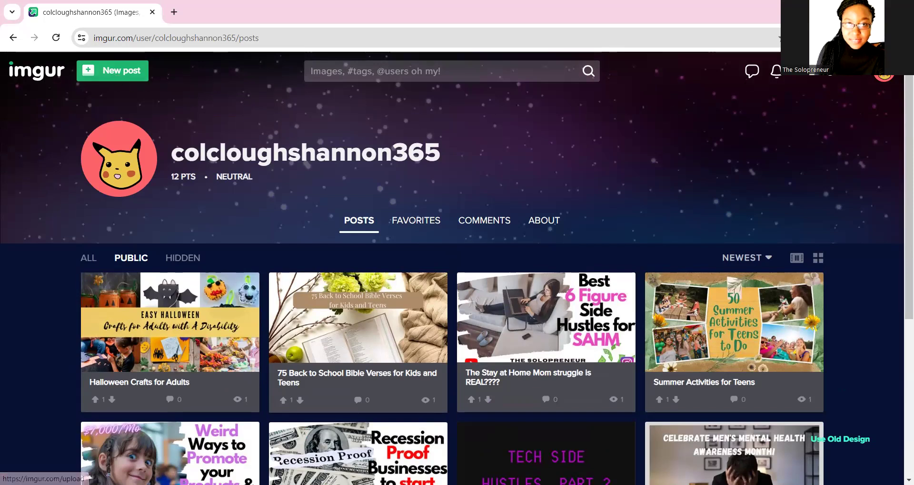
# - Start a new post and upload the Mindset Quotes for Kids and Teens image from Downloads
pyautogui.click(128, 84)
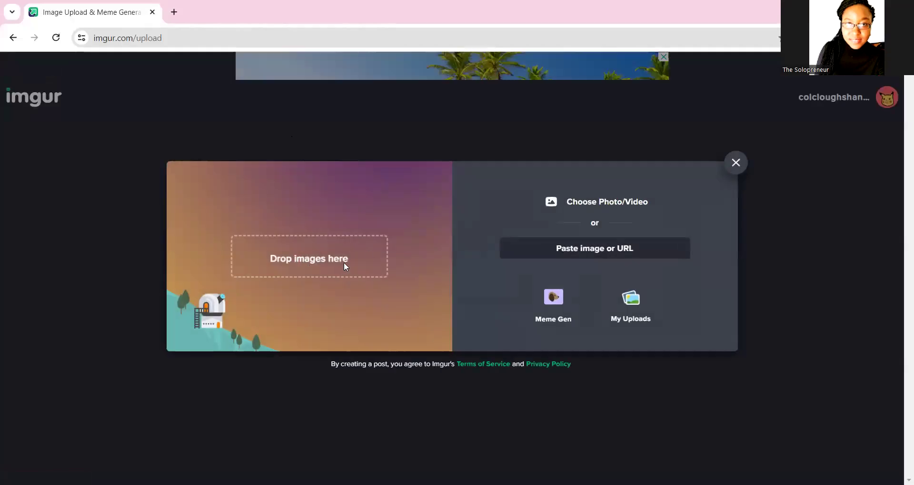
pyautogui.click(588, 201)
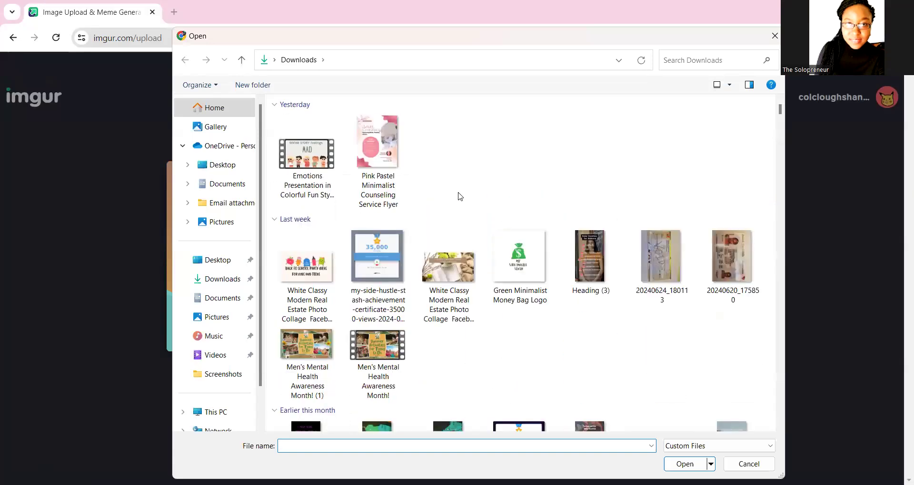
pyautogui.scroll(-5, 478, 190)
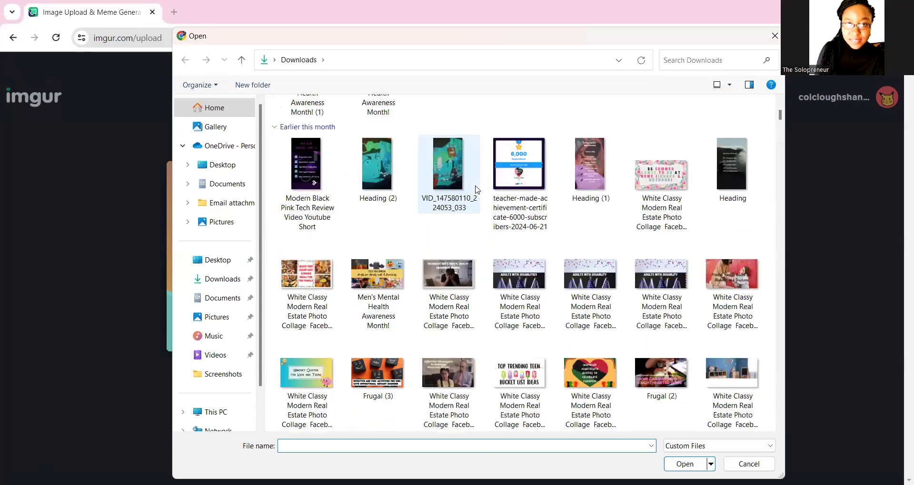
pyautogui.scroll(-4, 492, 190)
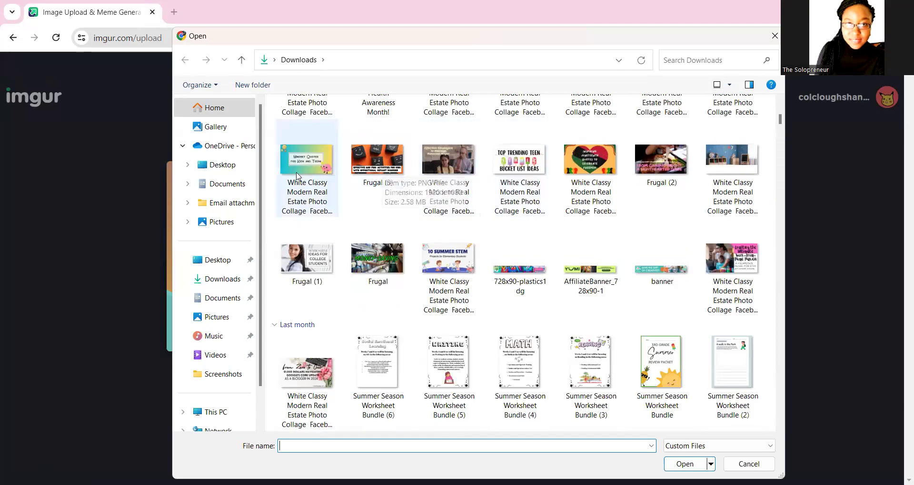
pyautogui.click(307, 165)
pyautogui.click(678, 464)
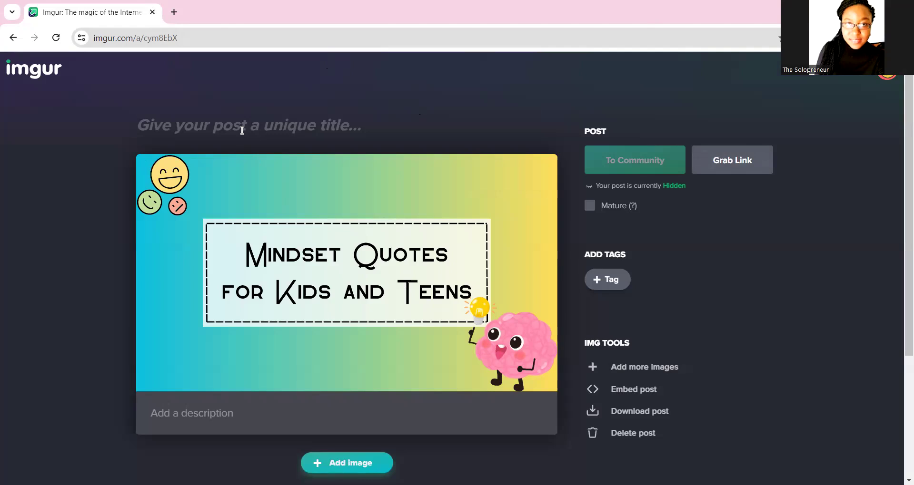
# - Title the post 'Mindset Quotes for kids and Teens' and describe it 'Check out these mindset quotes for kids and teens:'
pyautogui.write('Mindset qu')
pyautogui.press('BackSpace')
pyautogui.press('BackSpace')
pyautogui.write('qUO')
pyautogui.press('BackSpace')
pyautogui.press('BackSpace')
pyautogui.press('BackSpace')
pyautogui.write('W')
pyautogui.press('BackSpace')
pyautogui.write('q')
pyautogui.press('BackSpace')
pyautogui.write('Quotes for kids and Teens')
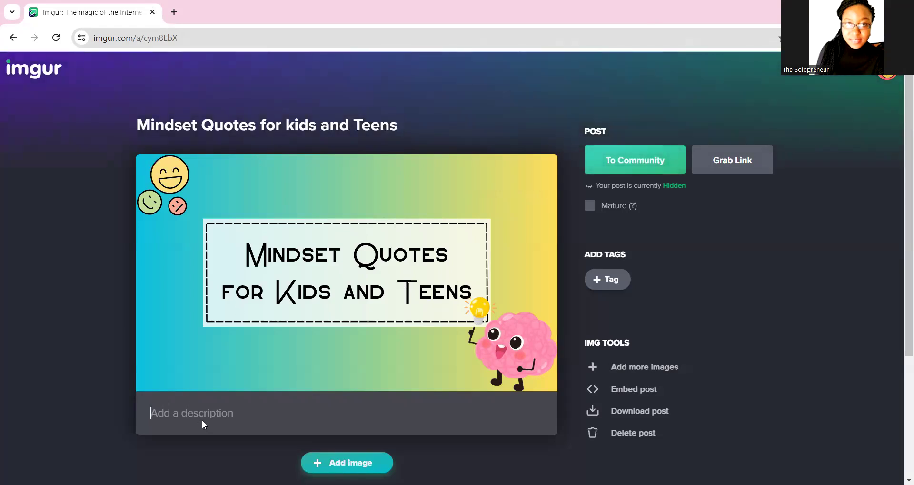
pyautogui.write('Check out th')
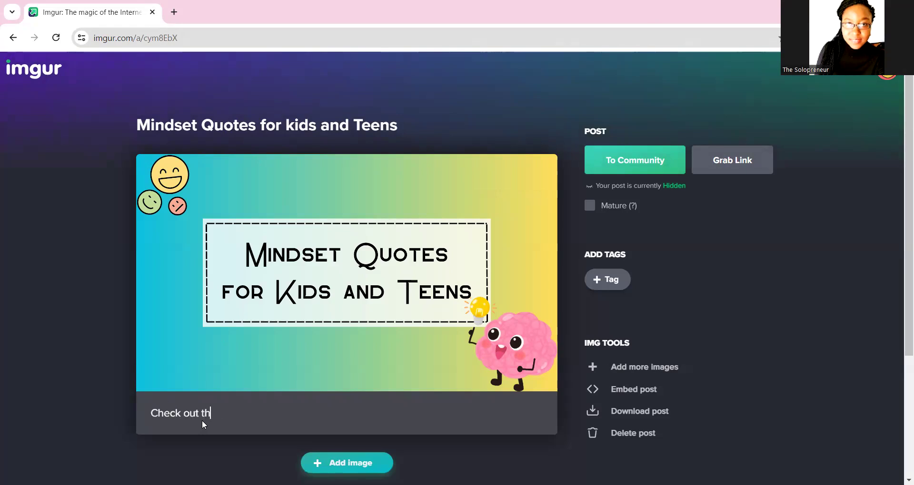
pyautogui.write('ese mindset quotes for kids and teens')
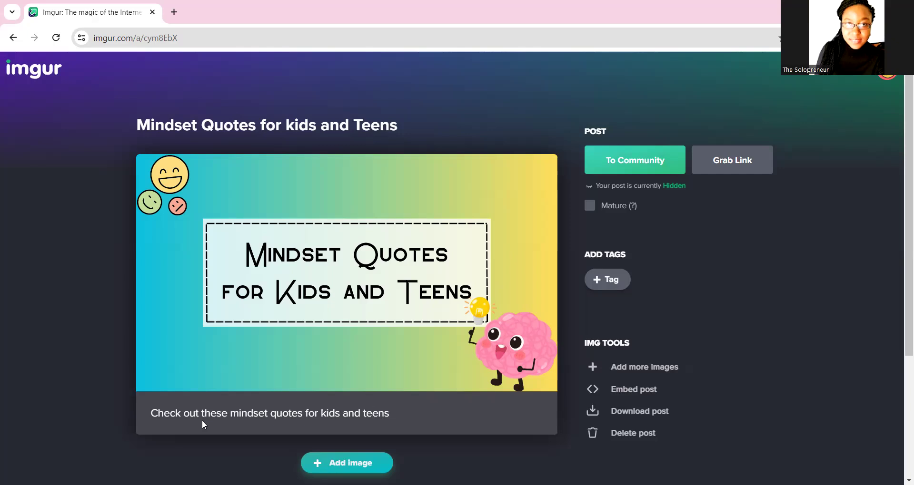
pyautogui.write(':')
pyautogui.press('Return')
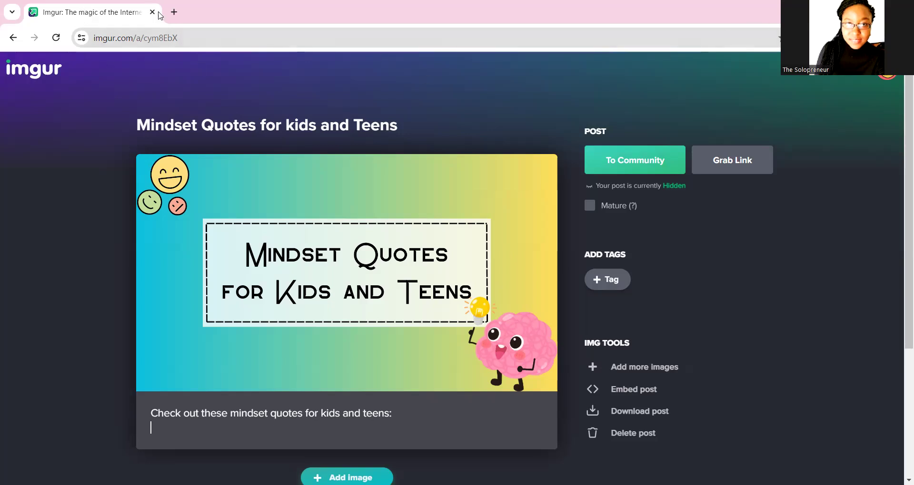
# - Copy the Mindset Quotes article link from The SpEd Guru blog in a new tab
pyautogui.click(174, 12)
pyautogui.click(489, 310)
pyautogui.click(447, 191)
pyautogui.write('m')
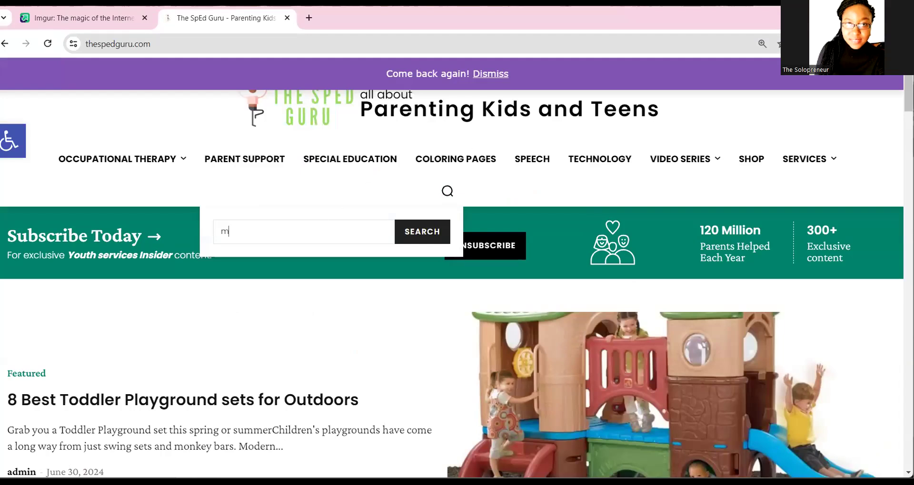
pyautogui.moveTo(908, 95)
pyautogui.mouseDown()
pyautogui.moveTo(901, 421)
pyautogui.moveTo(901, 143)
pyautogui.moveTo(901, 156)
pyautogui.mouseUp()
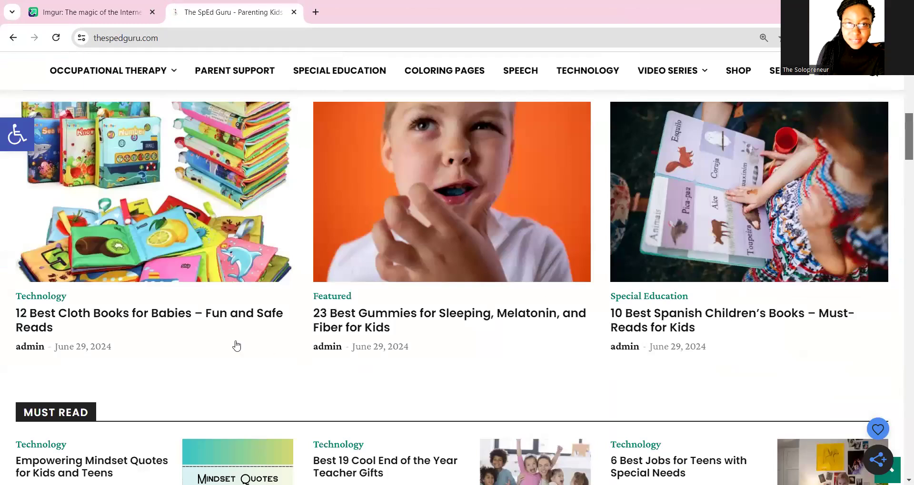
pyautogui.scroll(-3, 115, 336)
pyautogui.rightClick(127, 327)
pyautogui.click(162, 247)
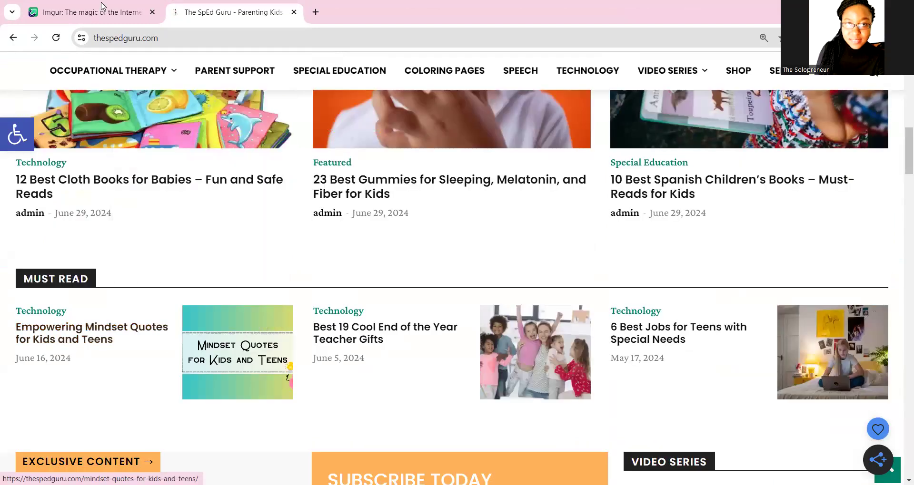
# - Paste the article link on the description's second line in the Imgur post
pyautogui.click(101, 7)
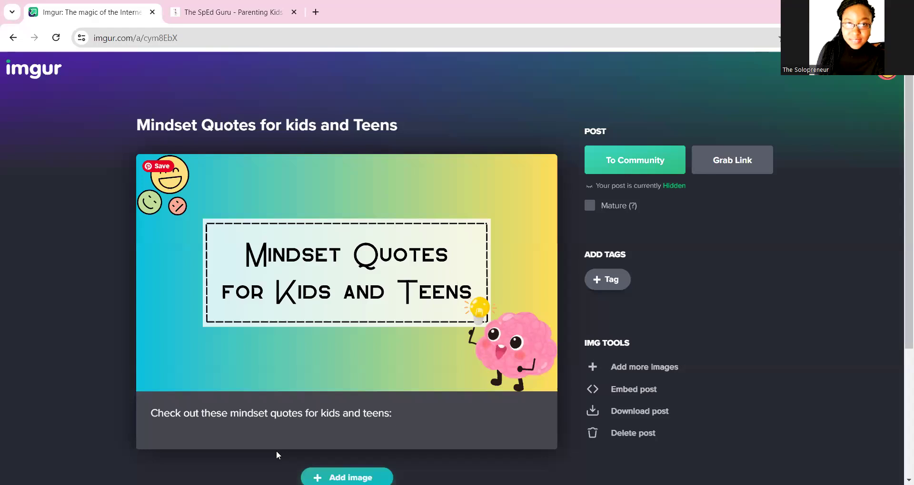
pyautogui.rightClick(185, 431)
pyautogui.click(235, 274)
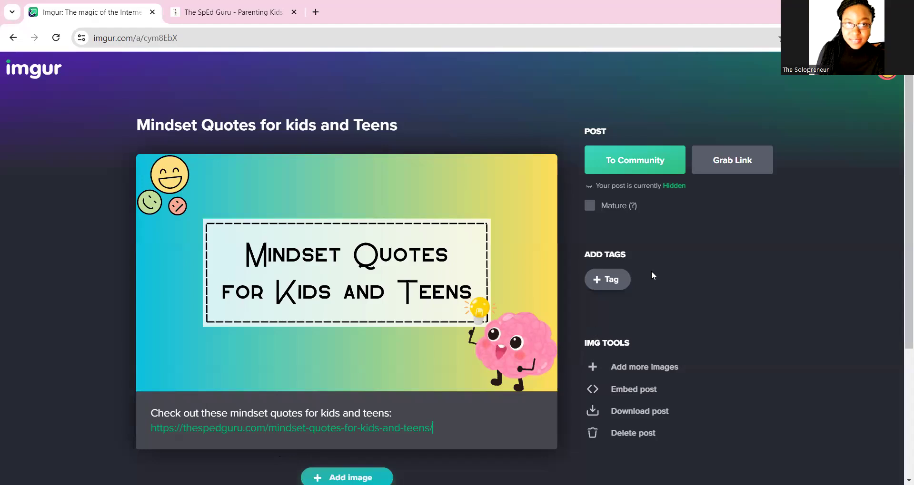
# - Add the tags mindset and quotes to the post
pyautogui.click(621, 288)
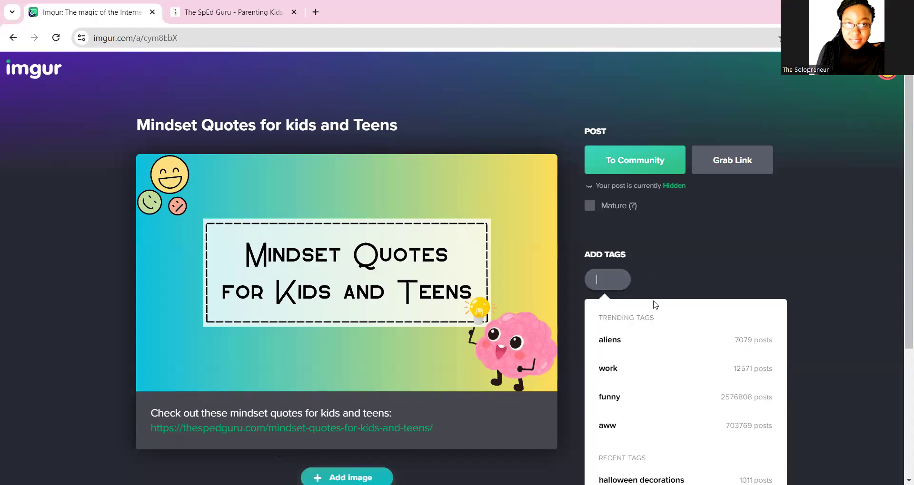
pyautogui.write('mindset')
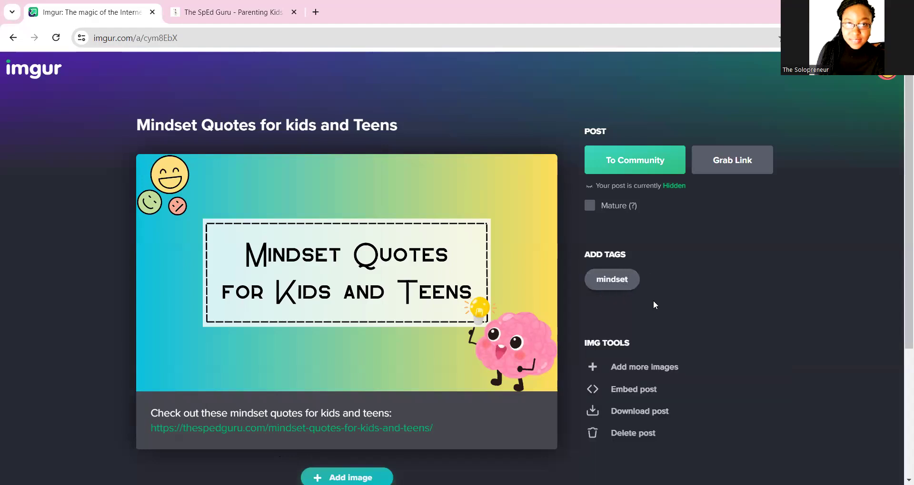
pyautogui.press('Return')
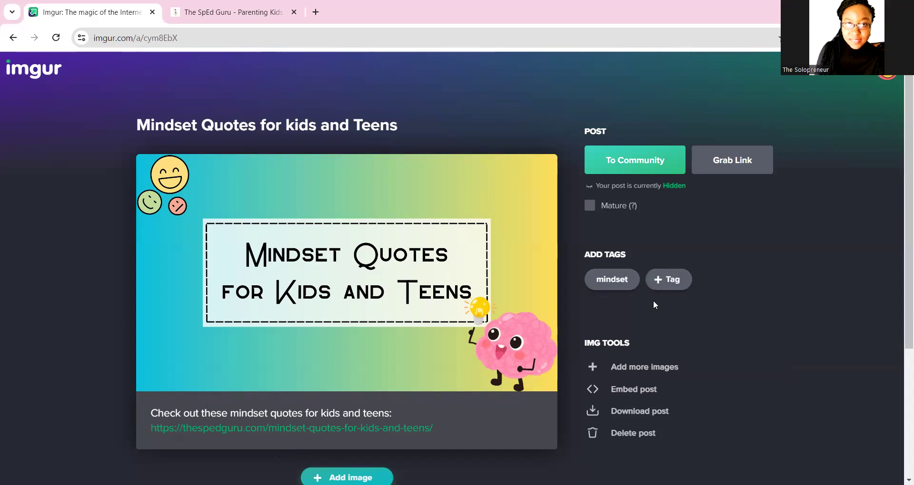
pyautogui.click(665, 279)
pyautogui.write('duotes')
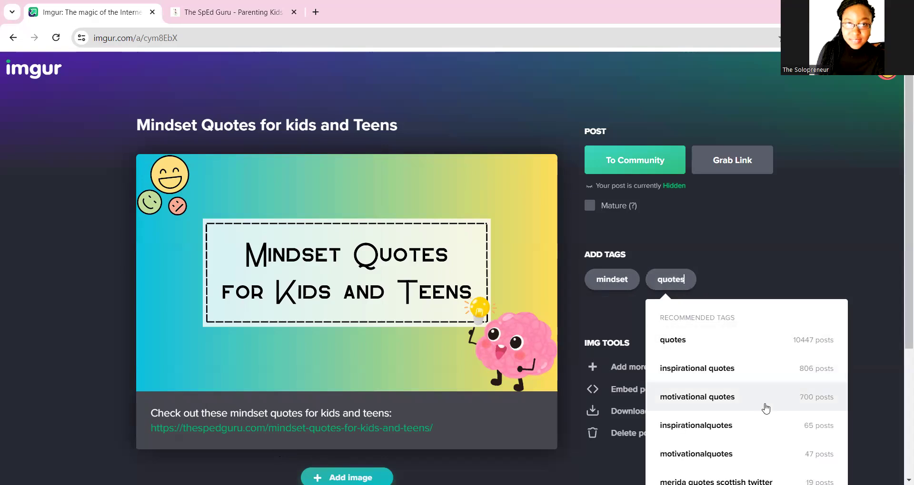
pyautogui.click(718, 340)
# - Add the suggested tags inspirational quotes, motivational quotes and inspirationalquotes
pyautogui.click(722, 283)
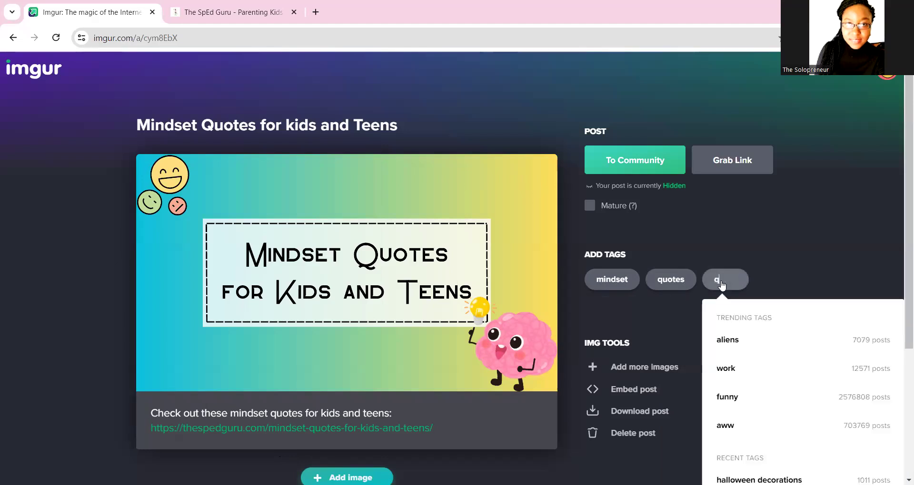
pyautogui.write('uotes')
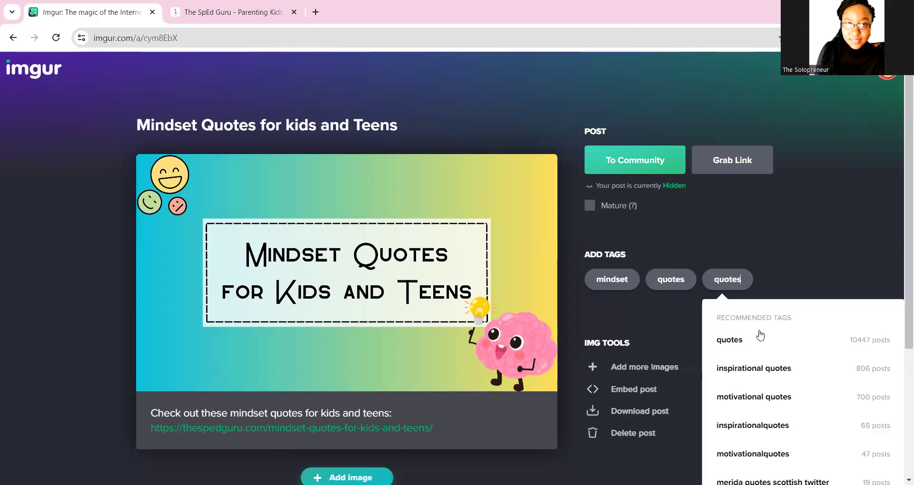
pyautogui.click(765, 369)
pyautogui.click(718, 313)
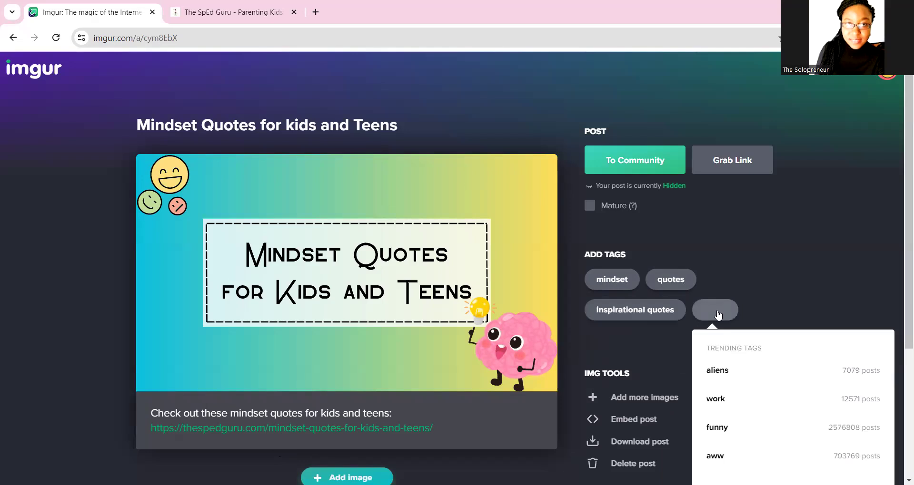
pyautogui.write('quotes')
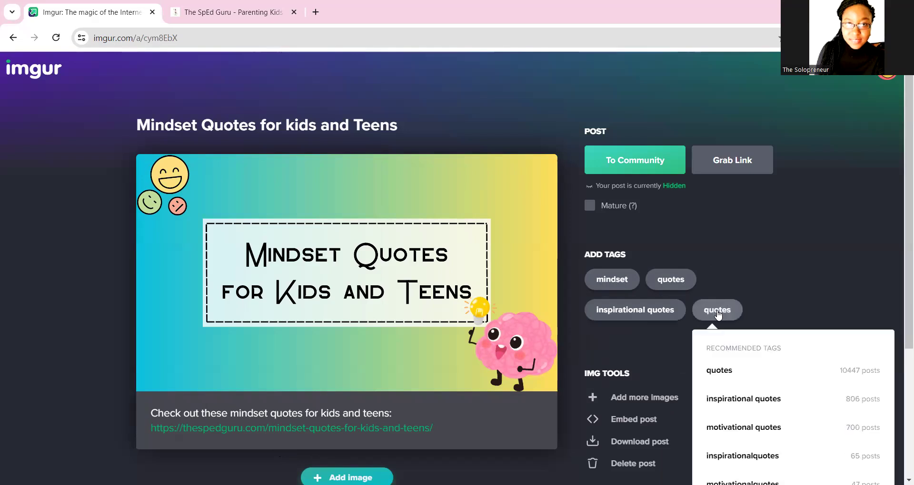
pyautogui.click(761, 427)
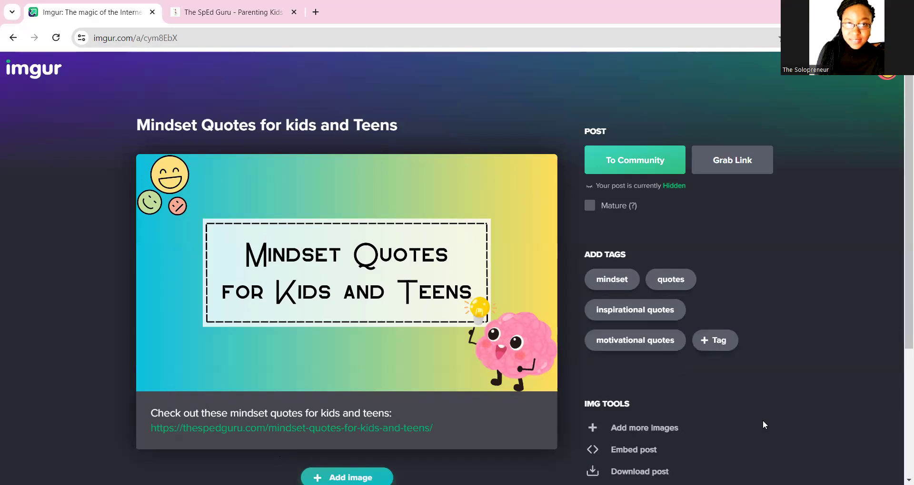
pyautogui.click(726, 349)
pyautogui.write('quotes')
pyautogui.scroll(-1, 766, 376)
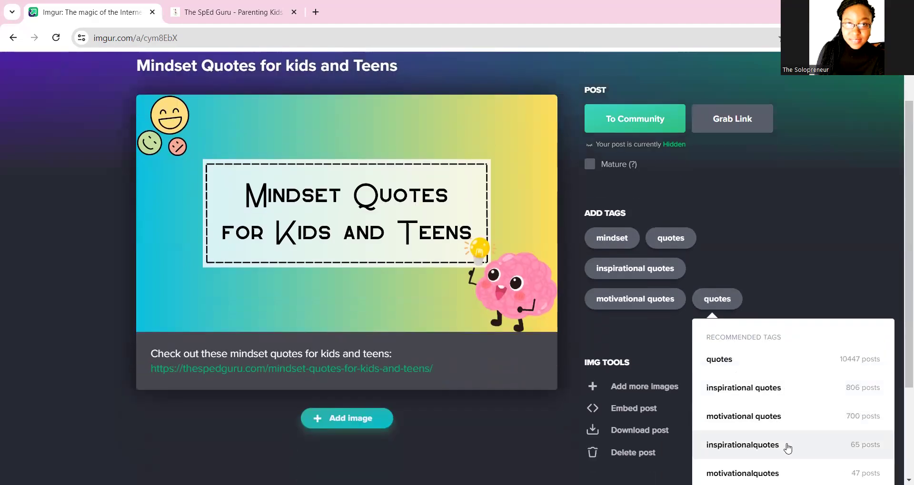
pyautogui.click(788, 448)
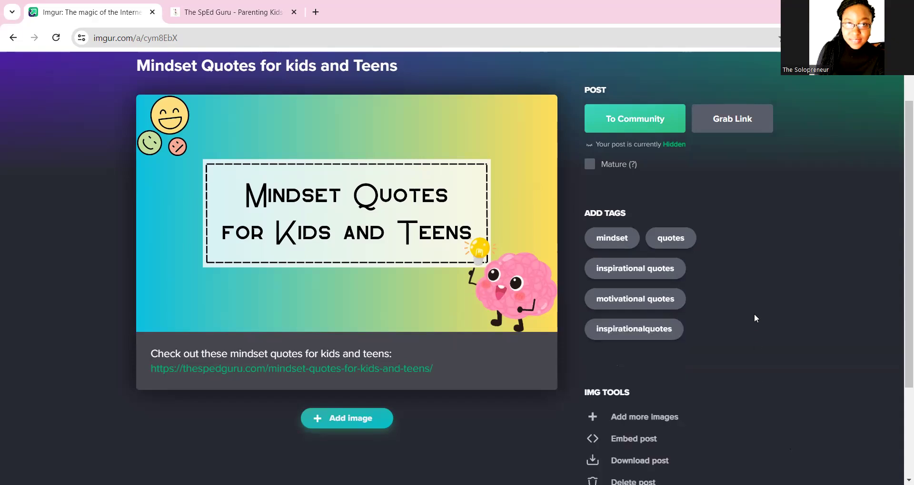
pyautogui.scroll(1, 754, 315)
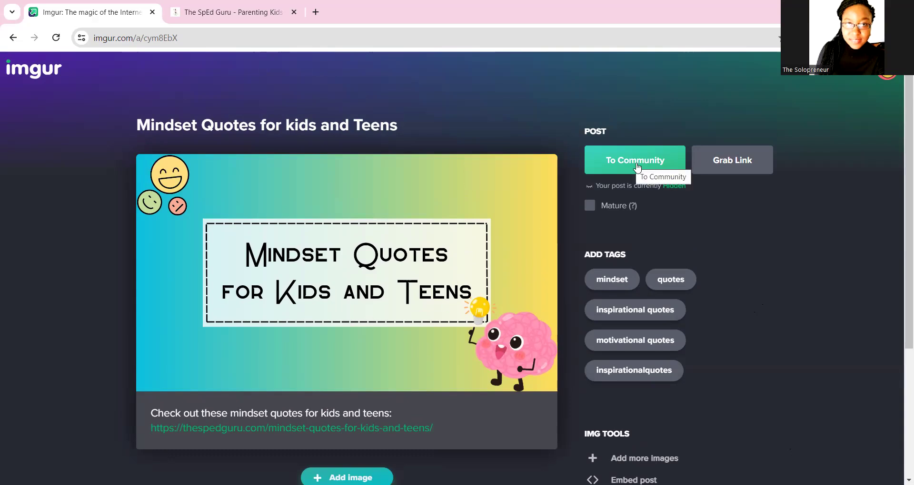
# - Share the post To Community, confirm Post publicly, and return to the homepage
pyautogui.click(637, 166)
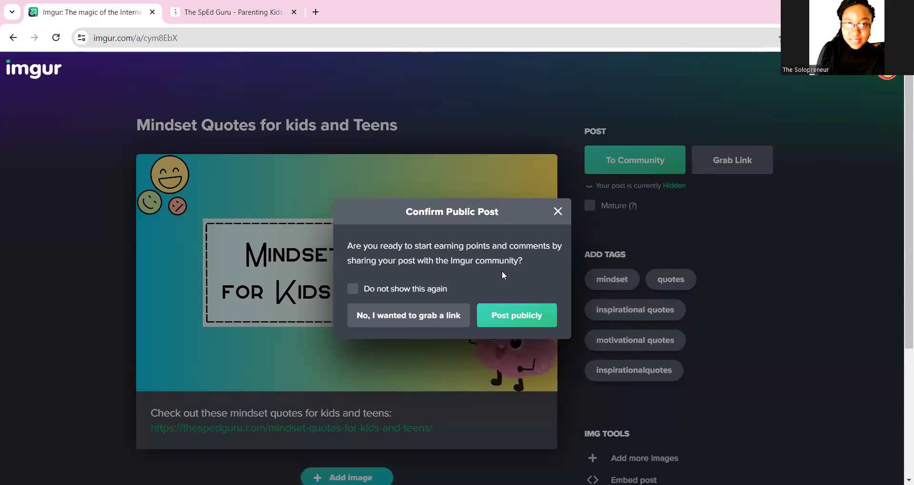
pyautogui.click(523, 323)
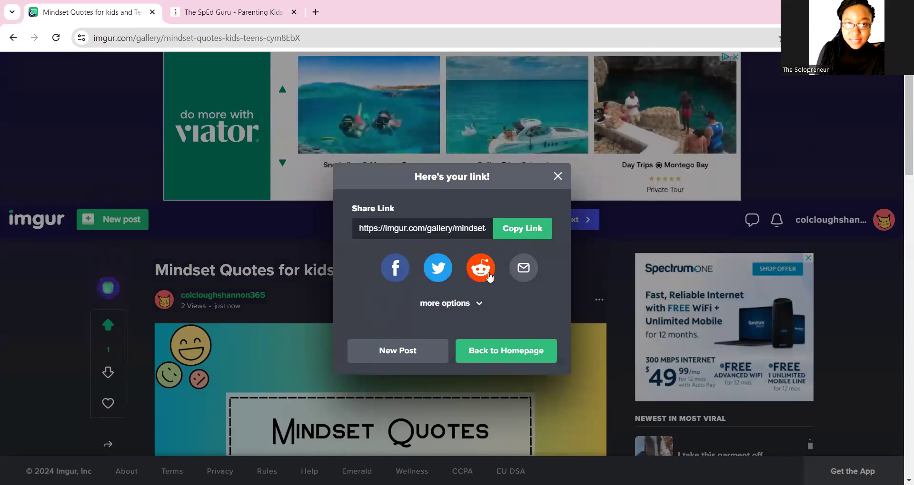
pyautogui.click(518, 353)
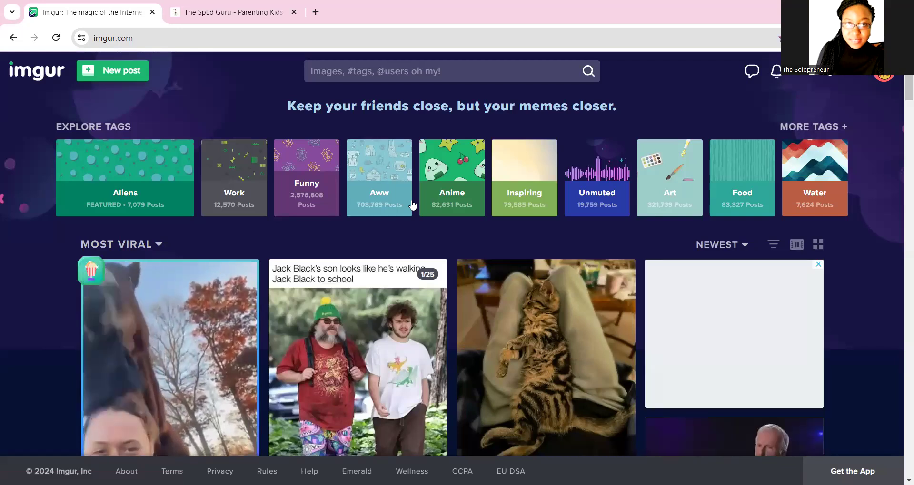
# - Open your profile's Posts grid and scroll through it, with Mindset Quotes listed first
pyautogui.click(833, 107)
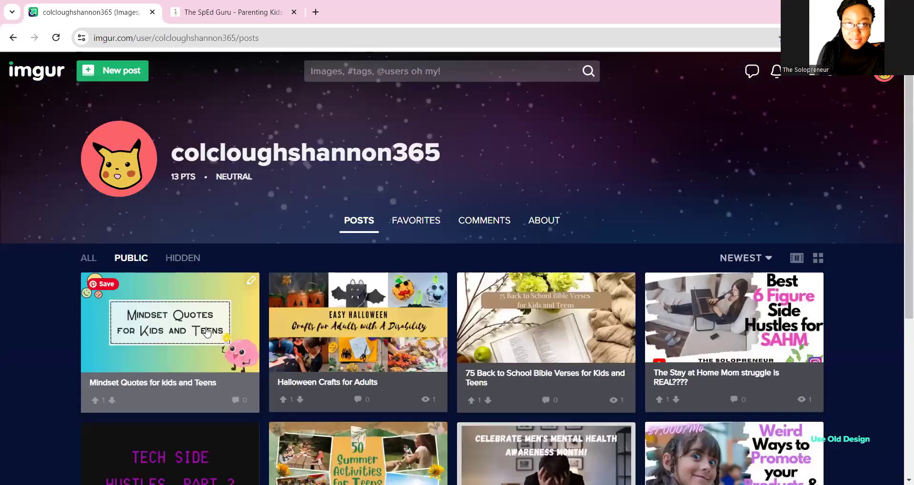
pyautogui.scroll(-1, 190, 267)
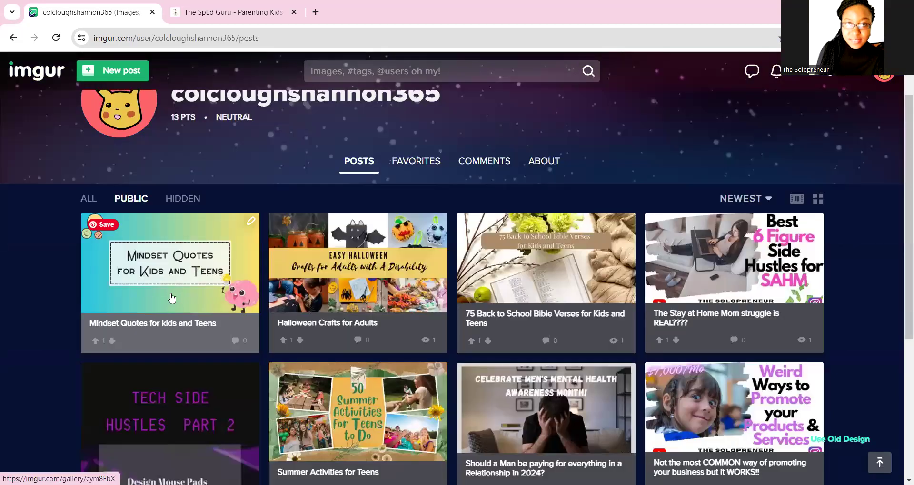
pyautogui.scroll(-1, 439, 227)
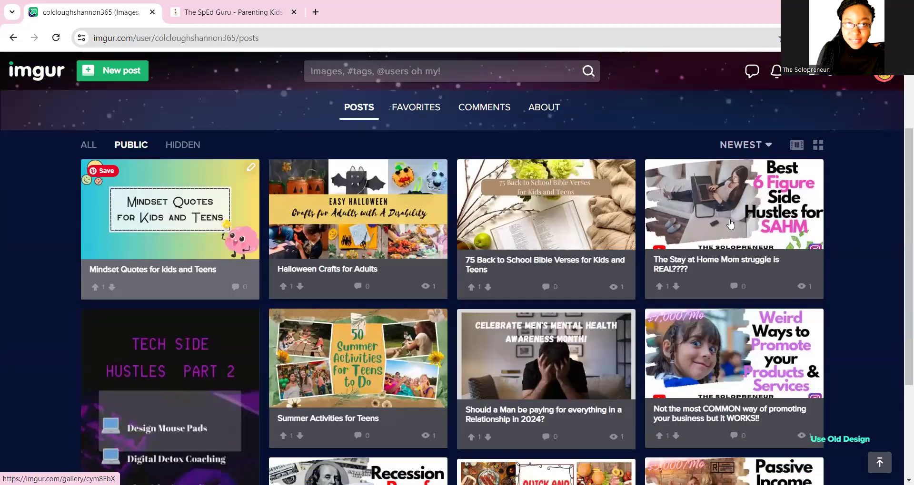
pyautogui.scroll(-1, 667, 235)
pyautogui.scroll(-1, 666, 247)
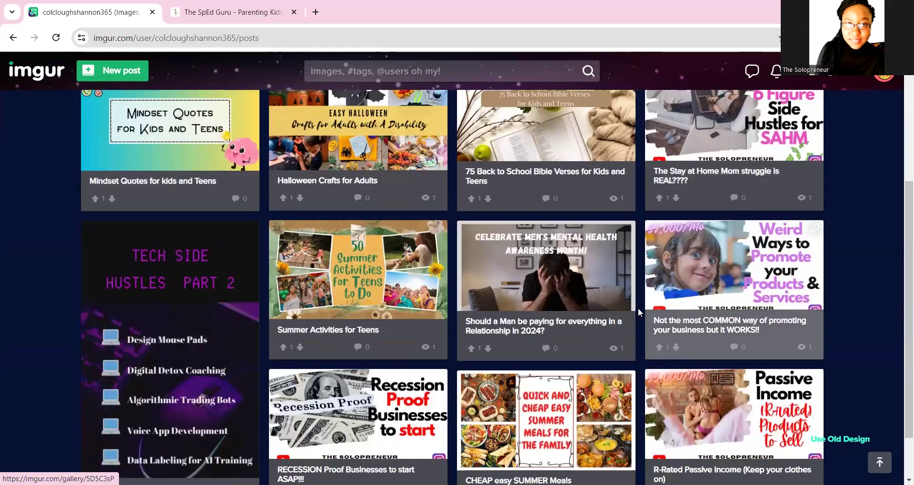
pyautogui.scroll(-1, 638, 309)
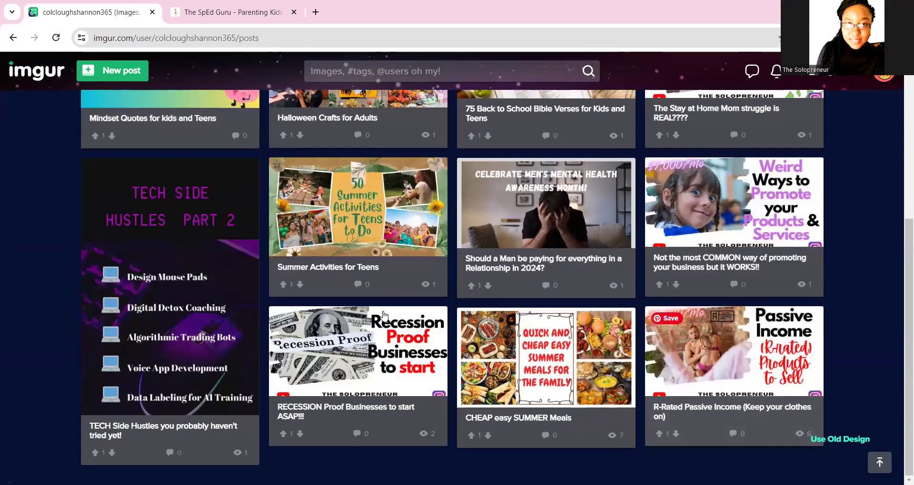
pyautogui.scroll(5, 384, 324)
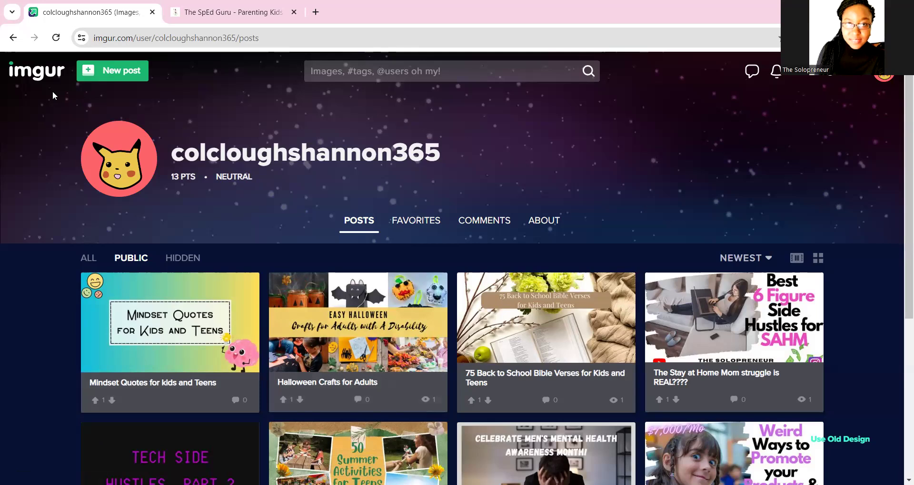
pyautogui.scroll(-3, 103, 138)
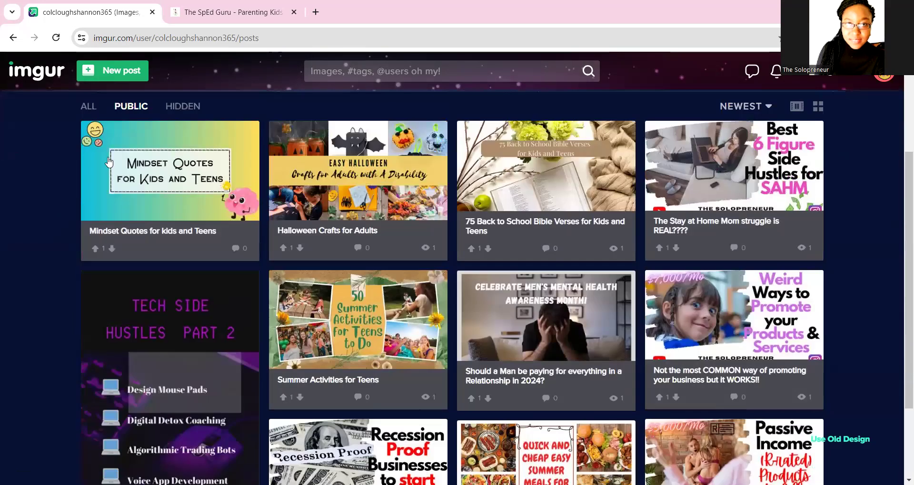
pyautogui.scroll(-2, 196, 290)
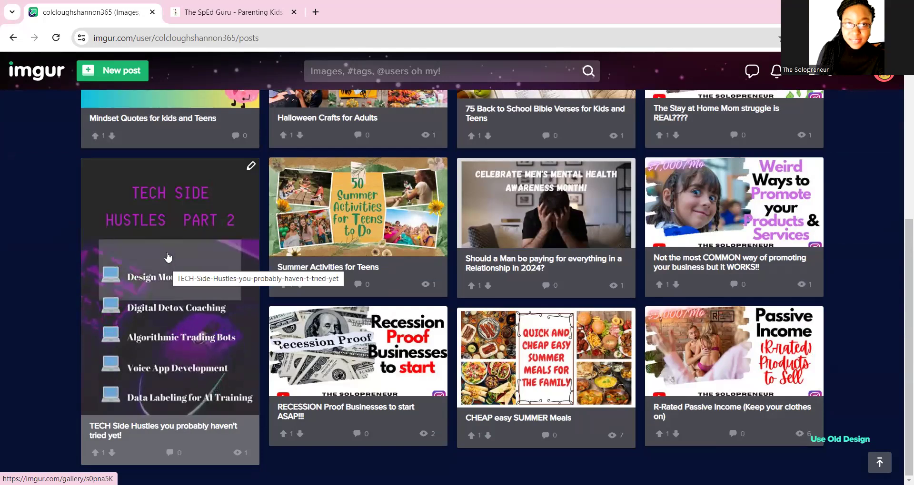
pyautogui.scroll(5, 168, 257)
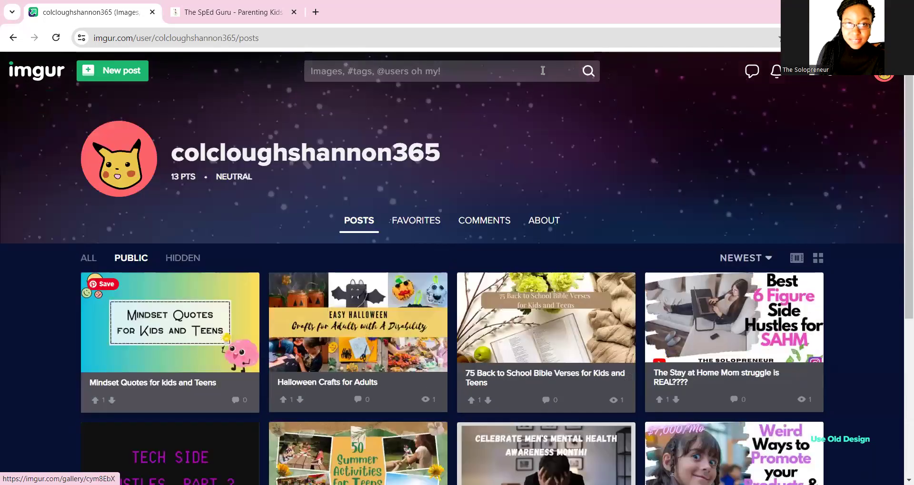